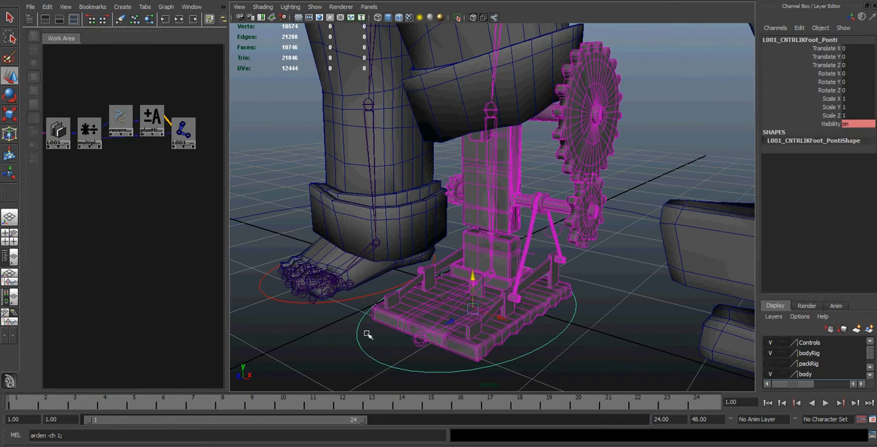
# Step: Deselect the foot control and pick out the foot strap mesh above the pedal platform
pyautogui.click(379, 337)
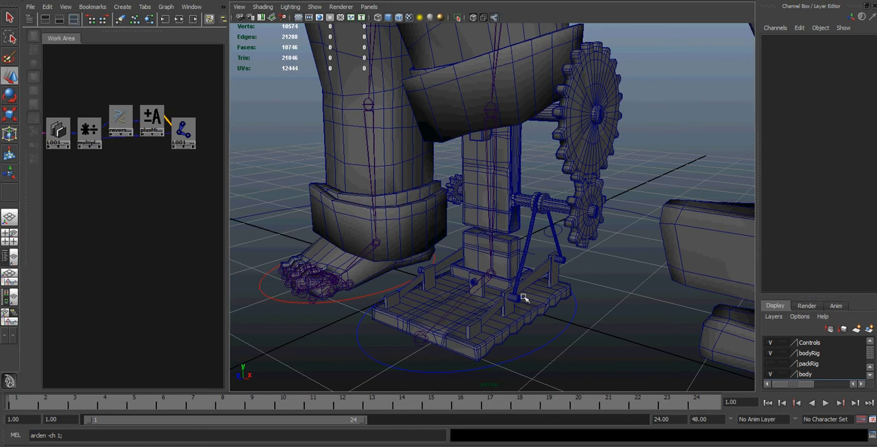
pyautogui.click(550, 216)
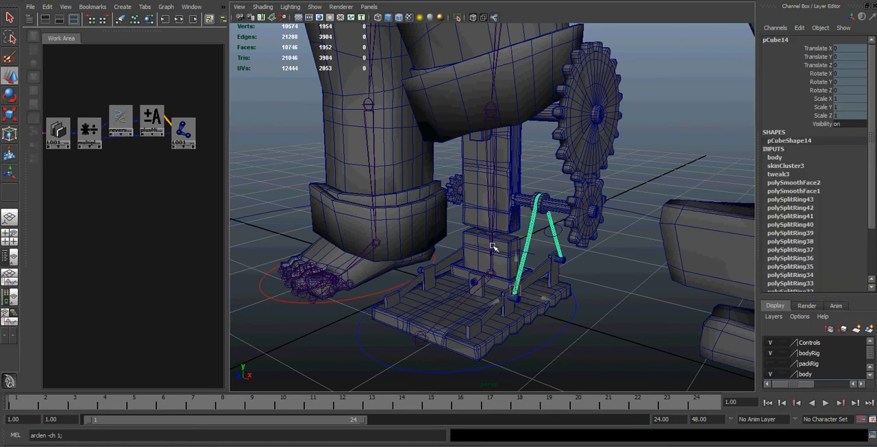
pyautogui.click(540, 242)
pyautogui.click(542, 239)
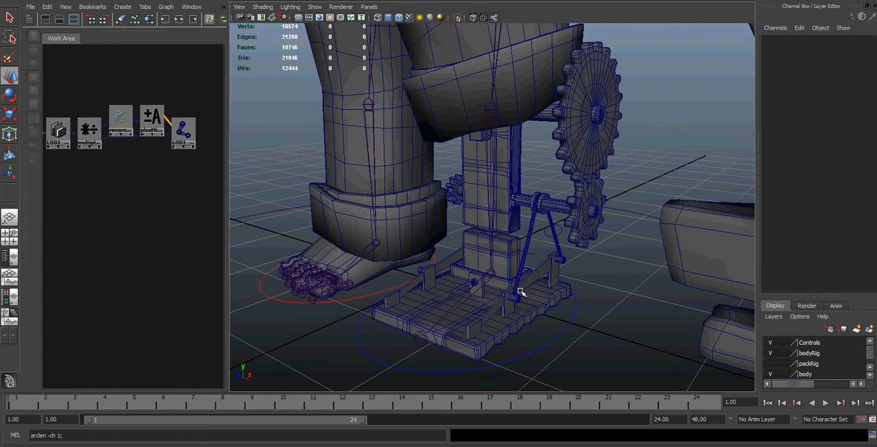
# Step: Test-move each of the two foot strap controls, undo each move, and dismiss the calendar reminder
pyautogui.click(546, 235)
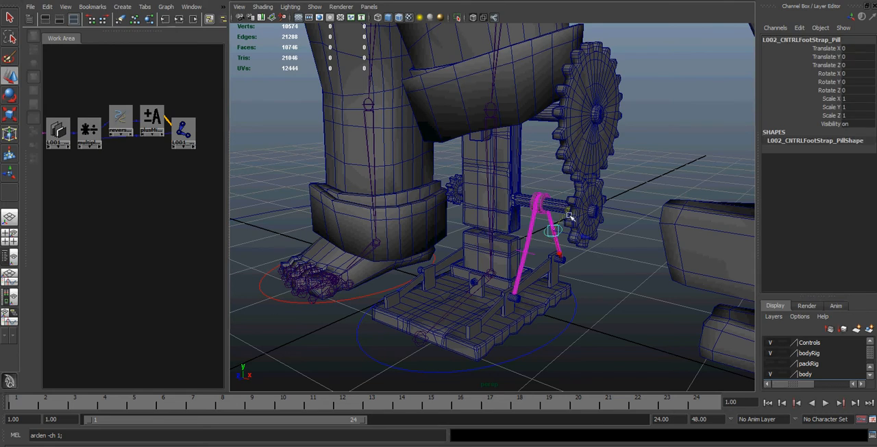
pyautogui.moveTo(568, 213)
pyautogui.mouseDown()
pyautogui.moveTo(578, 209)
pyautogui.moveTo(566, 218)
pyautogui.mouseUp()
pyautogui.hotkey('ctrl', 'z')
pyautogui.click(534, 255)
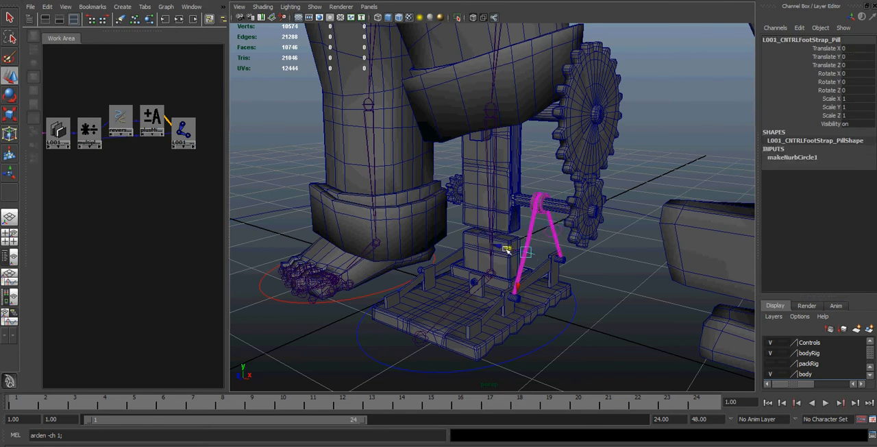
pyautogui.moveTo(500, 244)
pyautogui.mouseDown()
pyautogui.moveTo(492, 244)
pyautogui.moveTo(503, 240)
pyautogui.mouseUp()
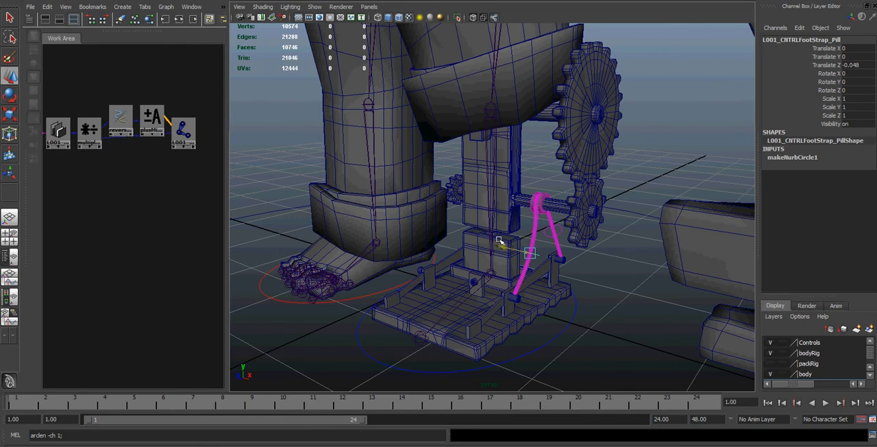
pyautogui.hotkey('ctrl', 'z')
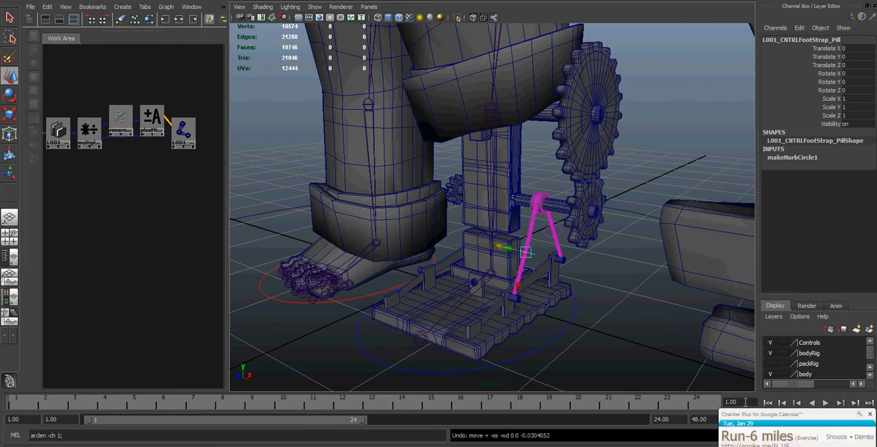
pyautogui.click(857, 438)
# Step: Try moving and rotating the IK foot control to test the strap, undoing each transform
pyautogui.click(471, 328)
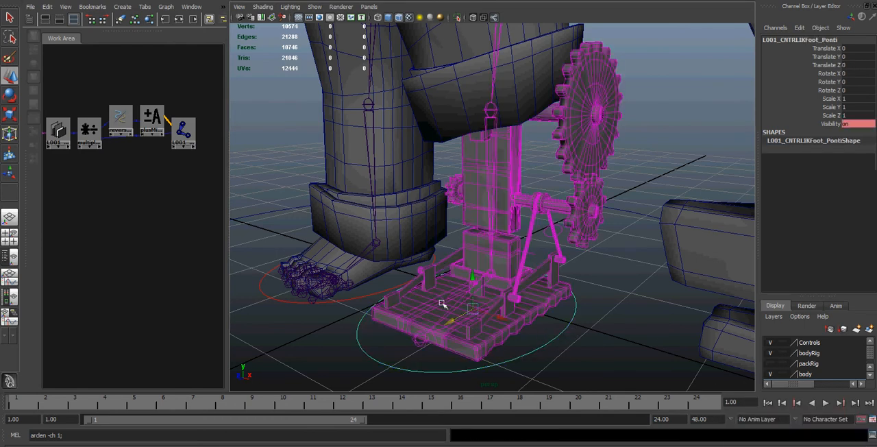
pyautogui.moveTo(472, 310)
pyautogui.mouseDown()
pyautogui.moveTo(475, 275)
pyautogui.moveTo(473, 310)
pyautogui.mouseUp()
pyautogui.hotkey('ctrl', 'z')
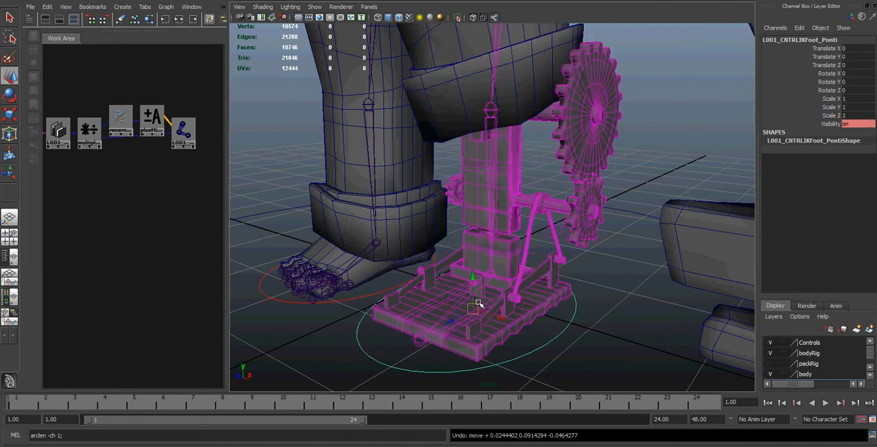
pyautogui.press('e')
pyautogui.moveTo(458, 277); pyautogui.dragTo(471, 295)
pyautogui.hotkey('ctrl', 'z')
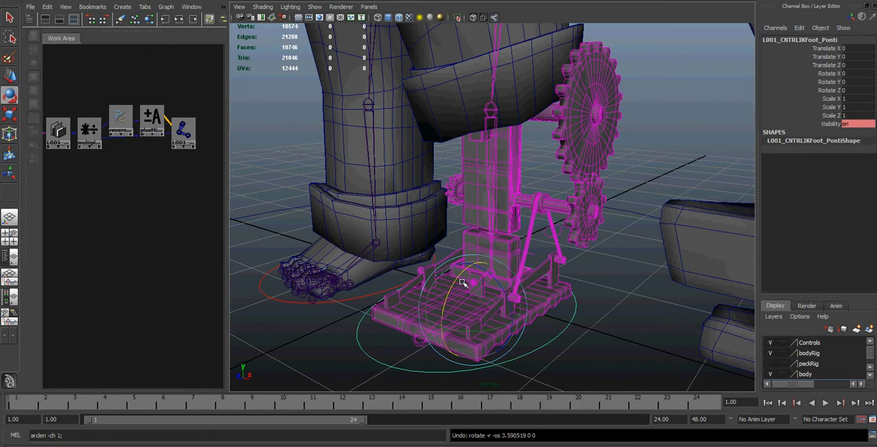
# Step: Select the foot strap mesh again to inspect it, then clear the selection
pyautogui.click(530, 240)
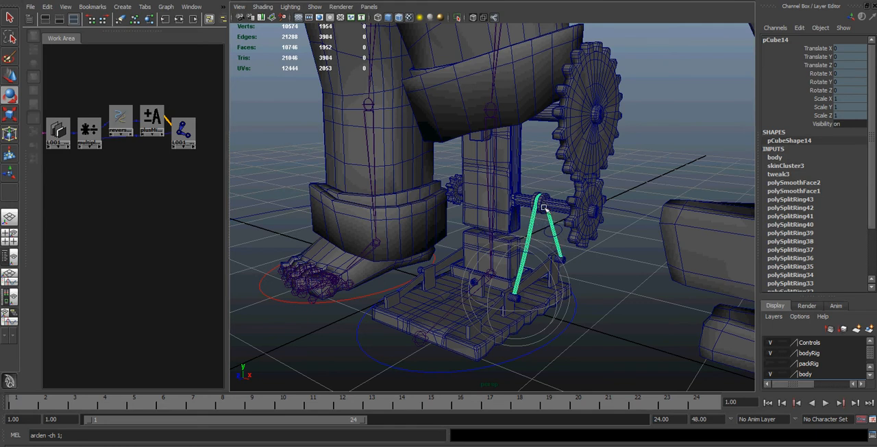
pyautogui.click(546, 222)
pyautogui.click(552, 230)
pyautogui.click(543, 220)
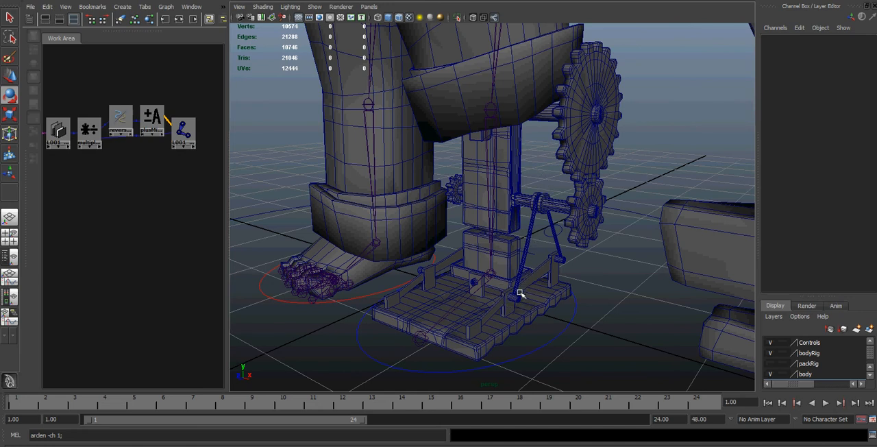
# Step: Examine the foot strap's curveInfo node and the multiplyDivide4 node it feeds
pyautogui.click(58, 137)
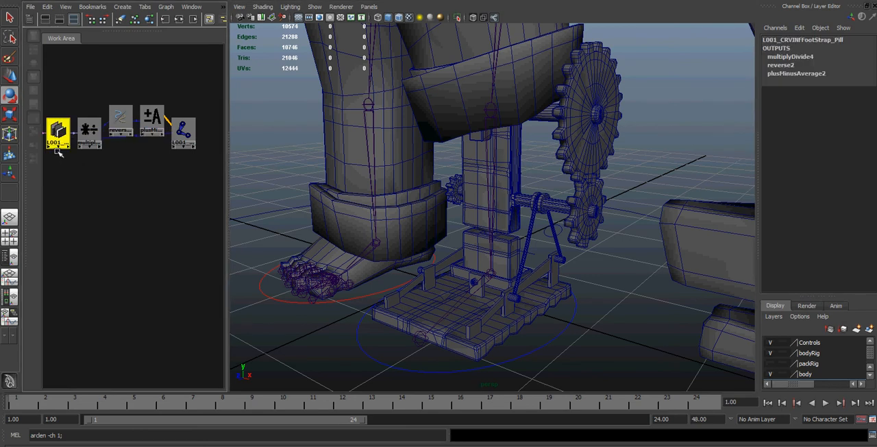
pyautogui.moveTo(67, 434); pyautogui.dragTo(29, 435)
pyautogui.click(74, 436)
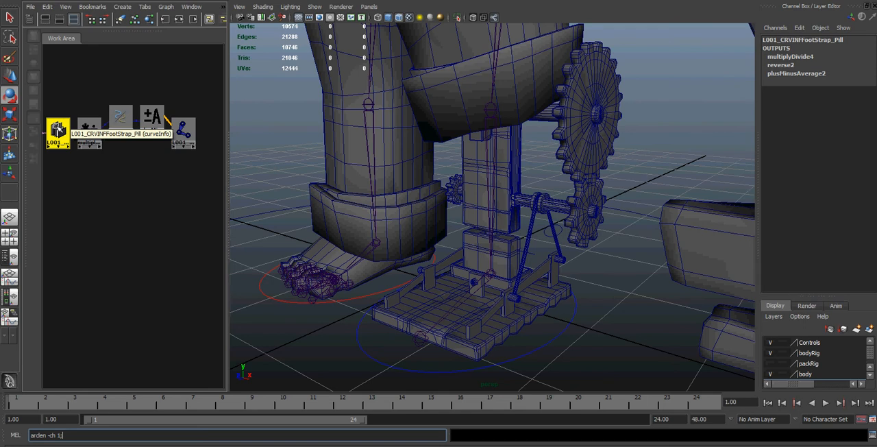
pyautogui.click(58, 129)
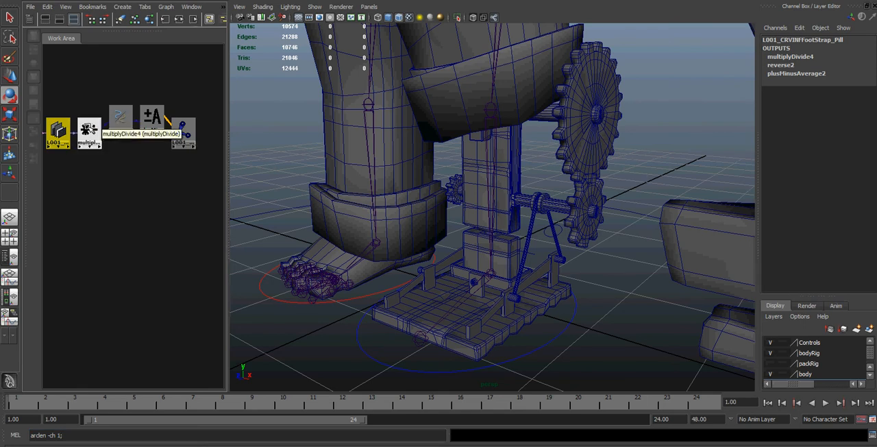
pyautogui.click(88, 129)
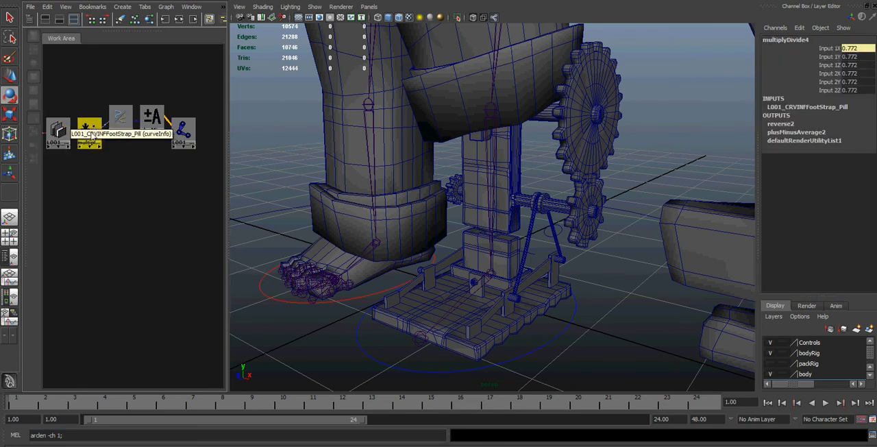
pyautogui.click(60, 130)
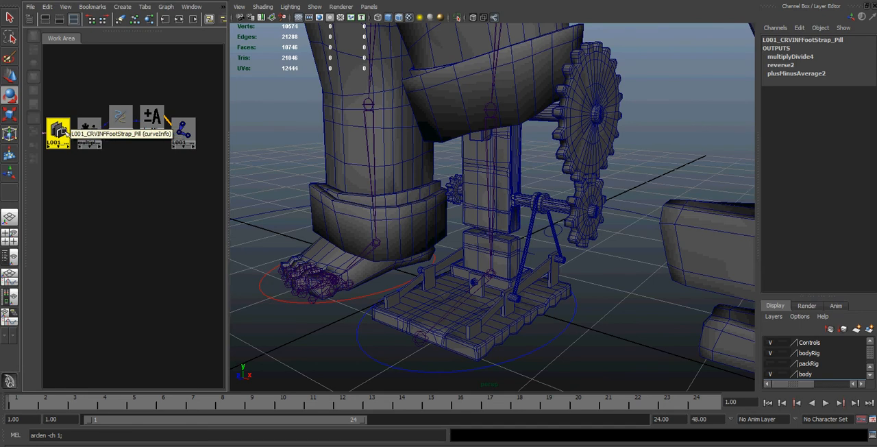
# Step: Inspect the Input 1X and Input 2X values of the multiplyDivide4 node
pyautogui.click(96, 123)
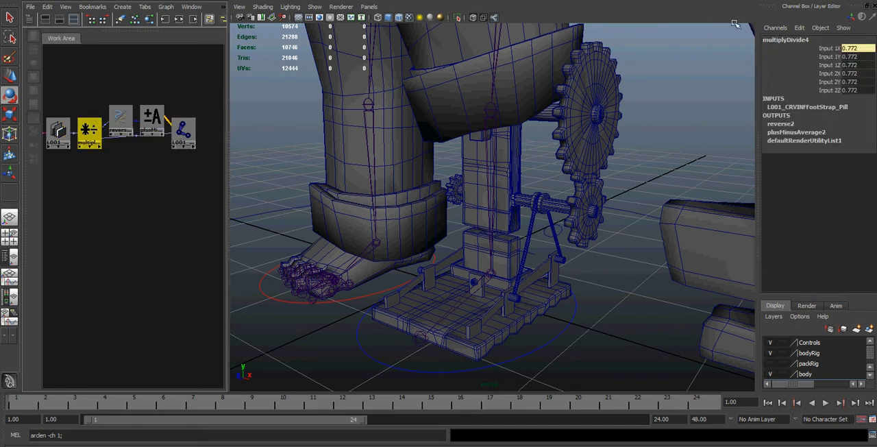
pyautogui.click(857, 49)
pyautogui.click(863, 74)
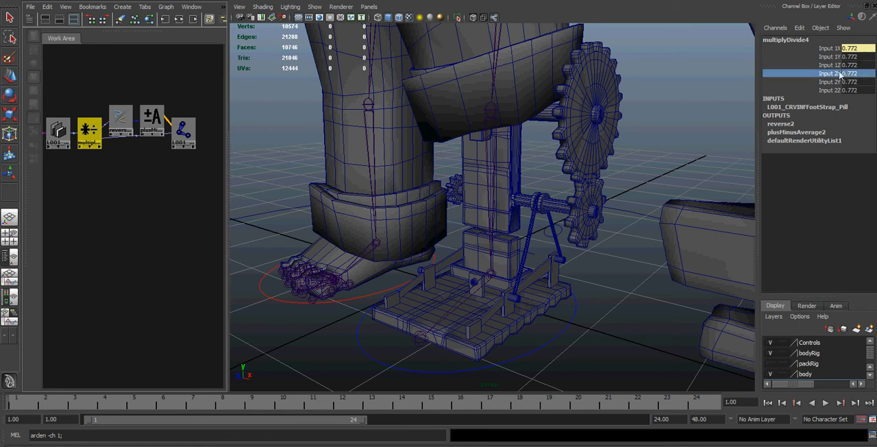
pyautogui.click(862, 73)
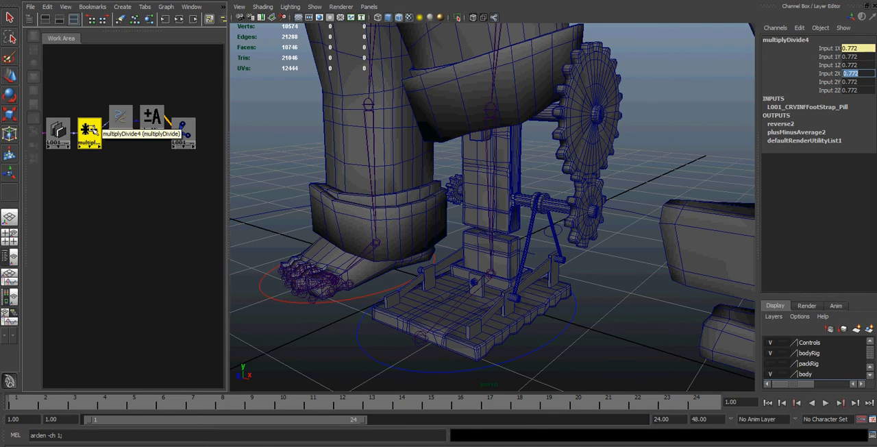
pyautogui.click(121, 177)
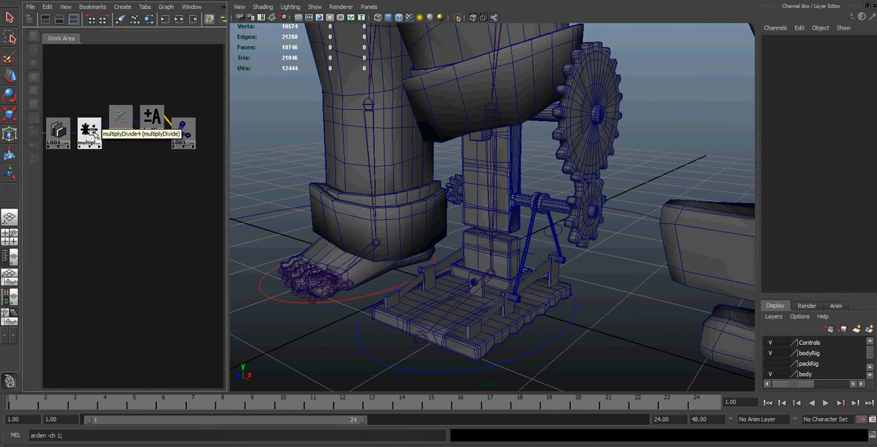
# Step: Move the foot strap joint node slightly down in the node network and check its connected Scale X
pyautogui.moveTo(180, 135); pyautogui.dragTo(185, 149)
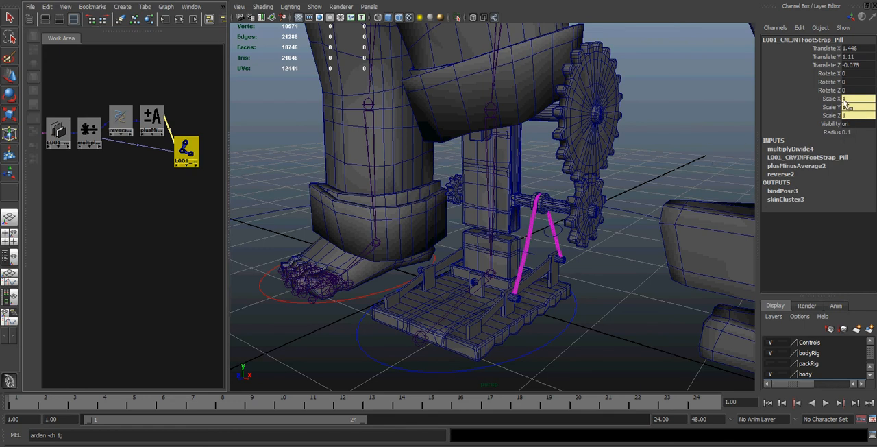
pyautogui.click(849, 100)
pyautogui.click(849, 99)
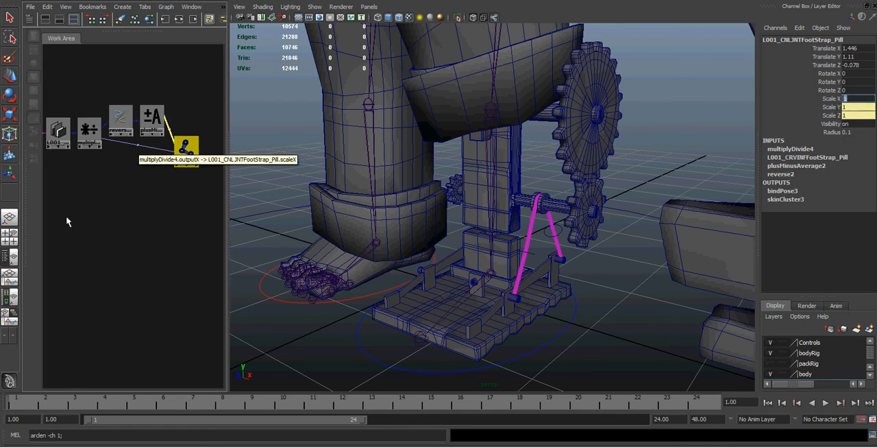
pyautogui.click(121, 196)
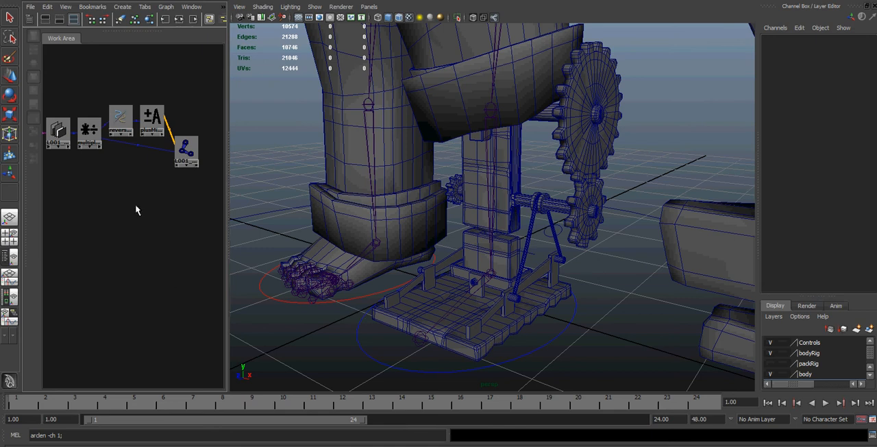
# Step: Examine the reverse2 node's connected Input X and its link from multiplyDivide4
pyautogui.click(121, 123)
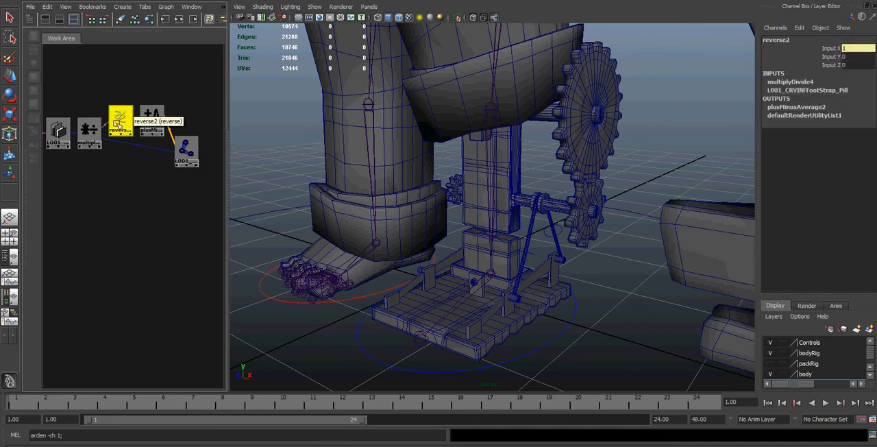
pyautogui.click(89, 130)
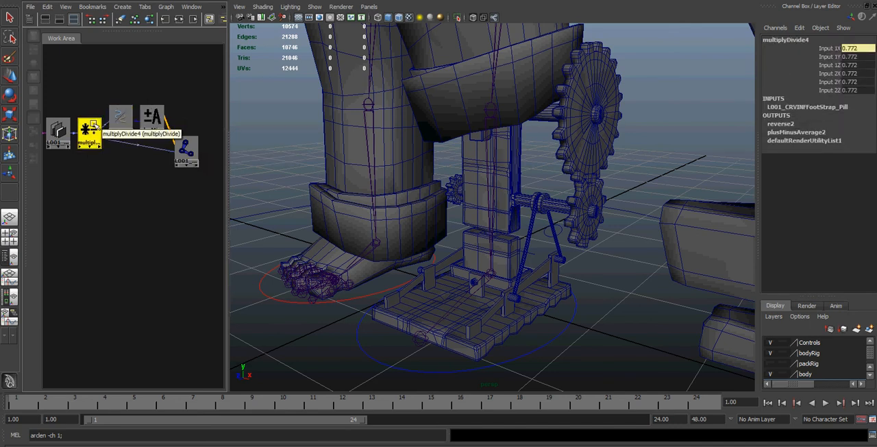
pyautogui.click(121, 118)
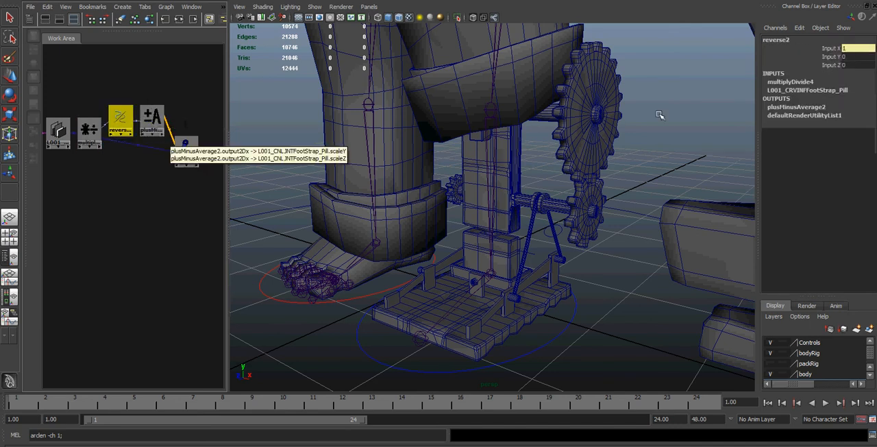
pyautogui.click(851, 49)
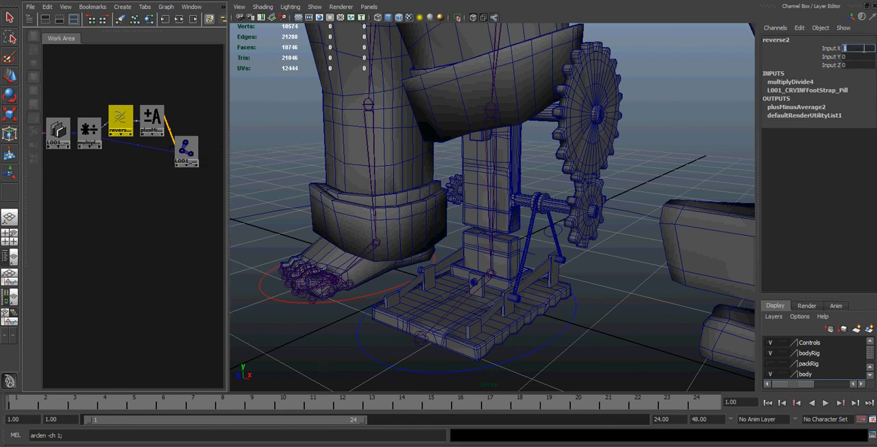
pyautogui.click(124, 131)
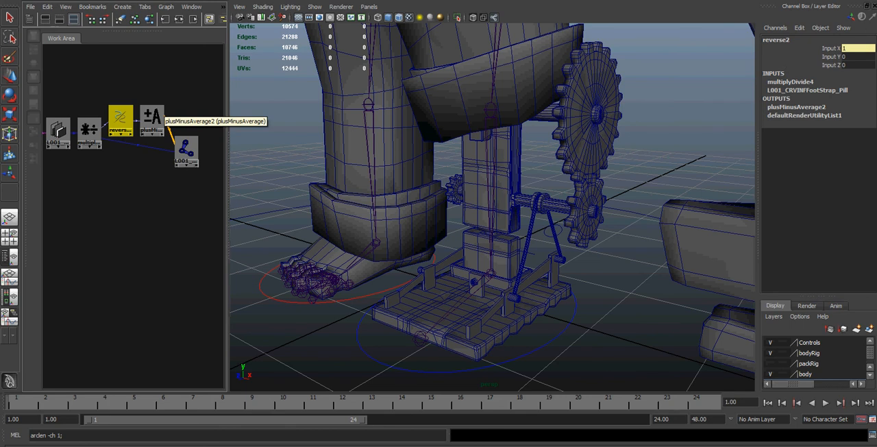
# Step: Show the plusMinusAverage2 node in the Attribute Editor and inspect its two Input 2D entries
pyautogui.hotkey('ctrl', 'a')
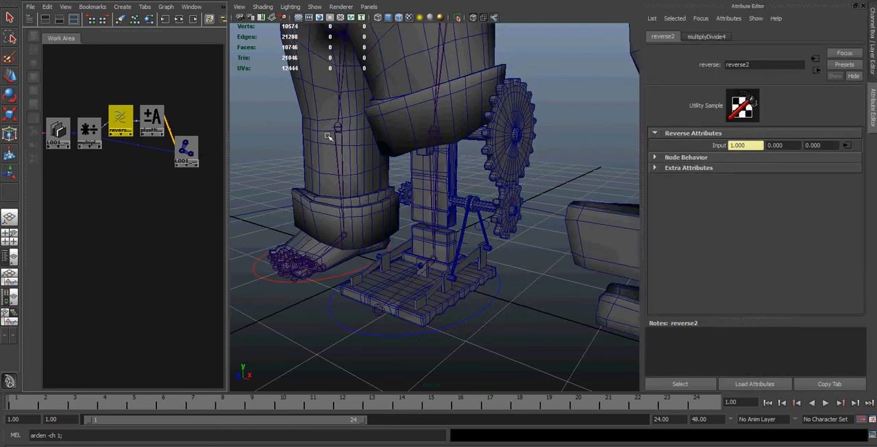
pyautogui.click(152, 119)
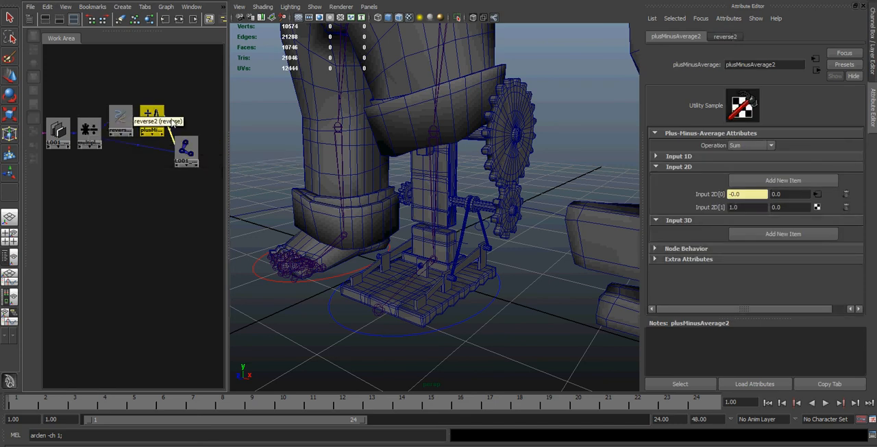
pyautogui.click(732, 195)
pyautogui.click(749, 207)
pyautogui.click(153, 116)
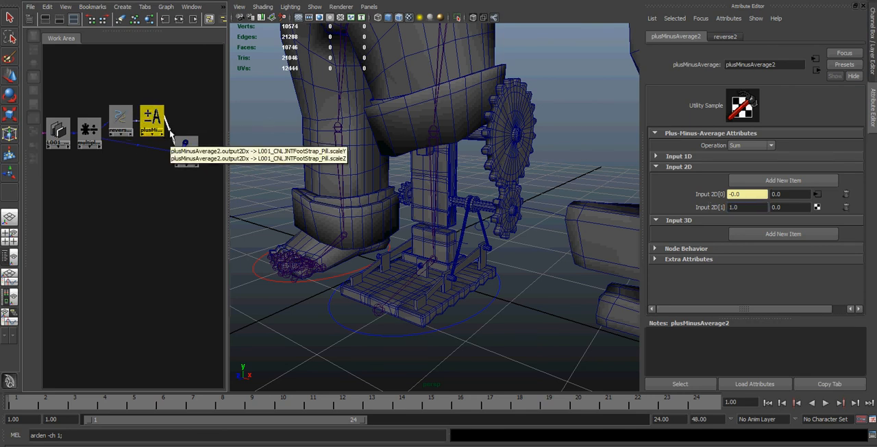
# Step: Inspect the foot strap joint's driven Scale Y and Scale Z values in the Attribute Editor
pyautogui.click(182, 146)
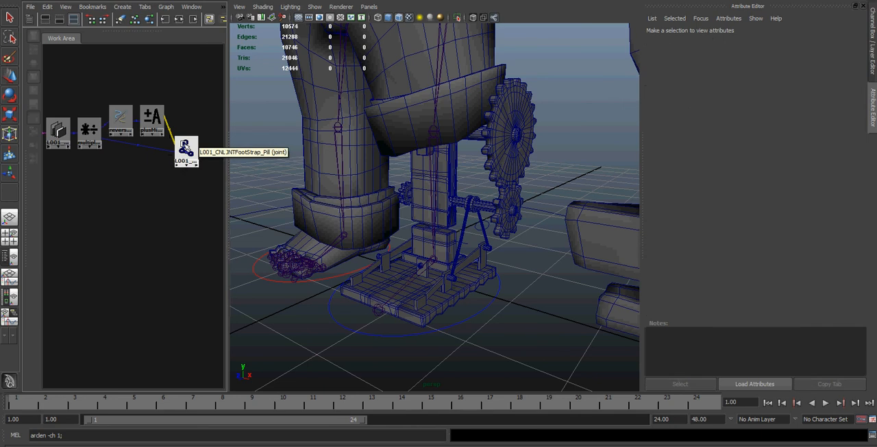
pyautogui.click(768, 131)
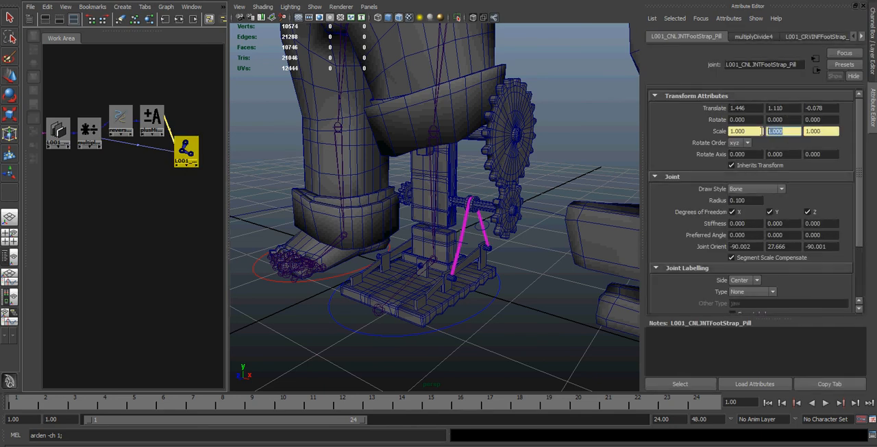
pyautogui.click(825, 130)
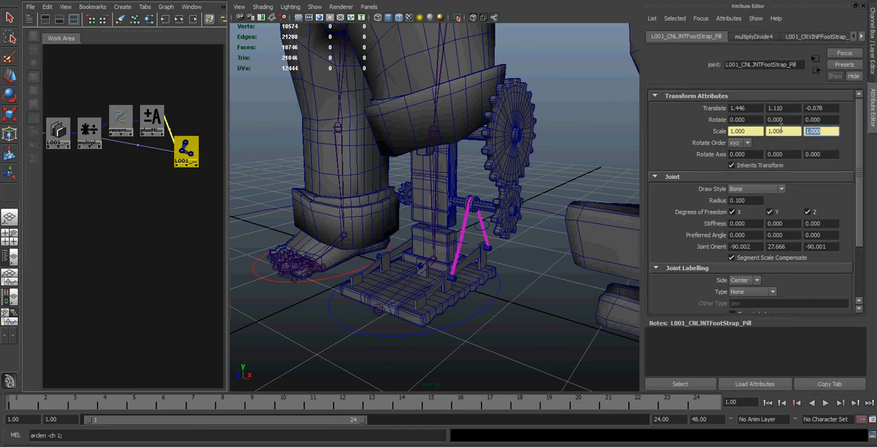
# Step: Select the pedal's IK foot control curve for rotation and examine the foot straps and their end pivots up close
pyautogui.click(466, 331)
pyautogui.press('e')
pyautogui.moveTo(398, 268); pyautogui.dragTo(386, 307)
pyautogui.keyDown('alt'); pyautogui.moveTo(358, 230); pyautogui.dragTo(523, 280, button='right'); pyautogui.keyUp('alt')
pyautogui.keyDown('alt'); pyautogui.moveTo(523, 279); pyautogui.dragTo(421, 238, button='middle'); pyautogui.keyUp('alt')
pyautogui.keyDown('alt'); pyautogui.moveTo(501, 225); pyautogui.dragTo(497, 210); pyautogui.keyUp('alt')
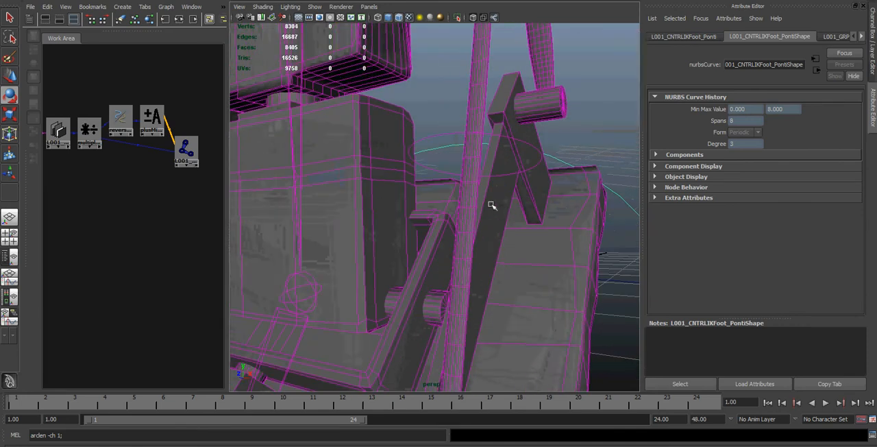
pyautogui.keyDown('alt'); pyautogui.moveTo(473, 239); pyautogui.dragTo(467, 174); pyautogui.keyUp('alt')
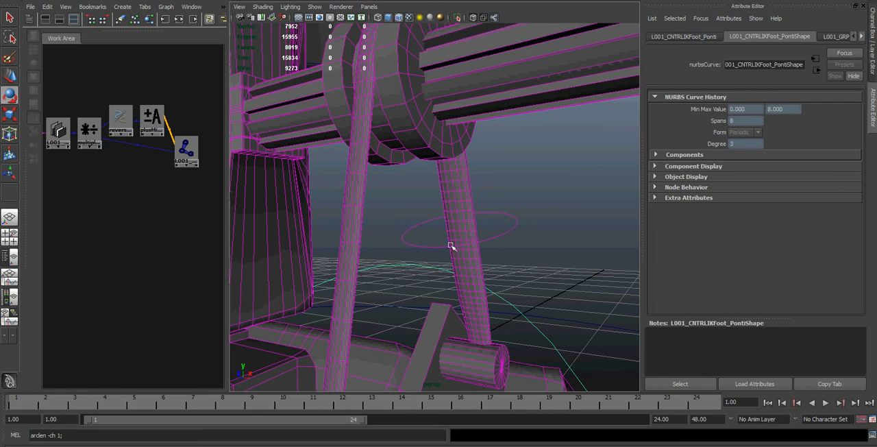
pyautogui.keyDown('alt'); pyautogui.moveTo(449, 167); pyautogui.dragTo(396, 268, button='right'); pyautogui.keyUp('alt')
pyautogui.keyDown('alt'); pyautogui.moveTo(395, 268); pyautogui.dragTo(418, 282); pyautogui.keyUp('alt')
# Step: Try rotating the pedal's foot control to test how the straps stretch and squash, undoing each test rotation
pyautogui.hotkey('ctrl', 'z')
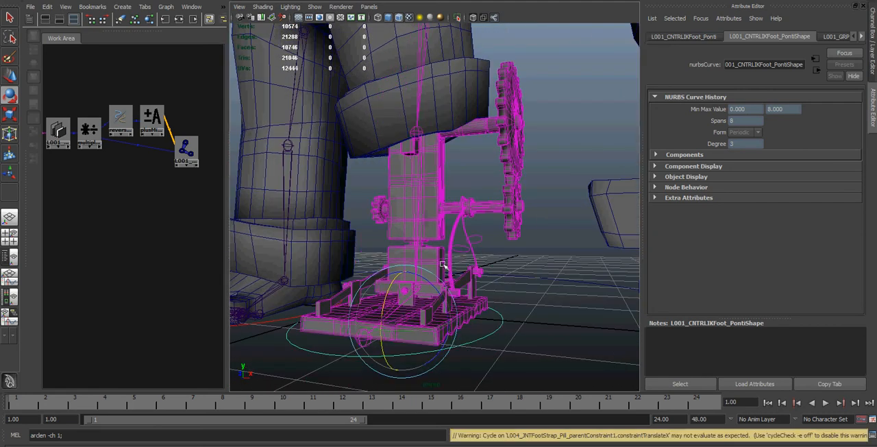
pyautogui.moveTo(386, 301); pyautogui.dragTo(387, 320)
pyautogui.hotkey('ctrl', 'z')
pyautogui.moveTo(410, 336); pyautogui.dragTo(403, 336)
pyautogui.hotkey('ctrl', 'z')
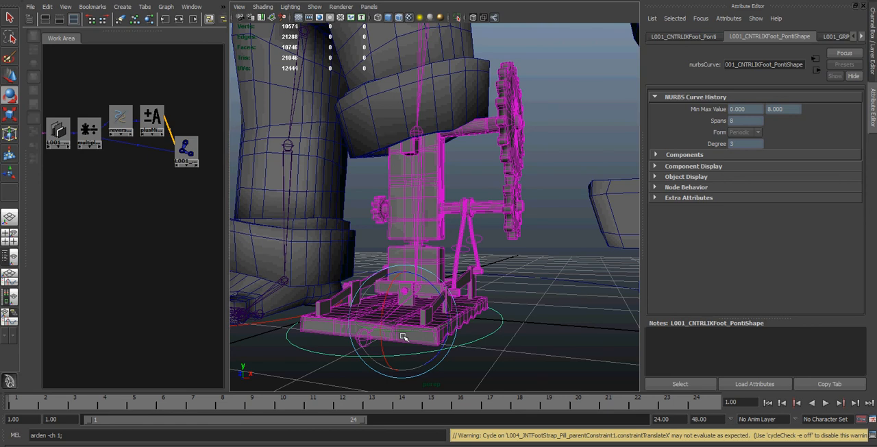
pyautogui.moveTo(349, 446)
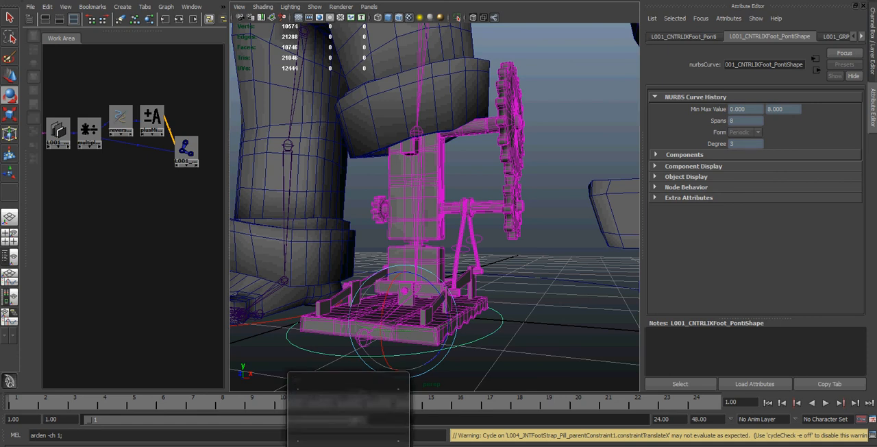
pyautogui.rightClick(716, 446)
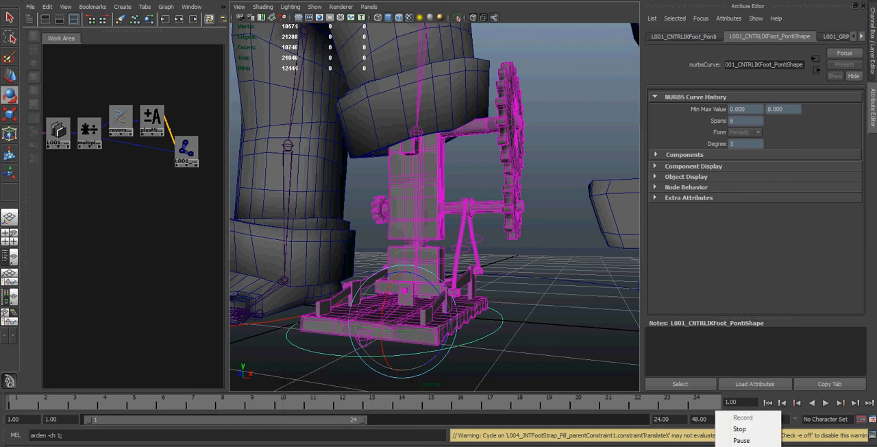